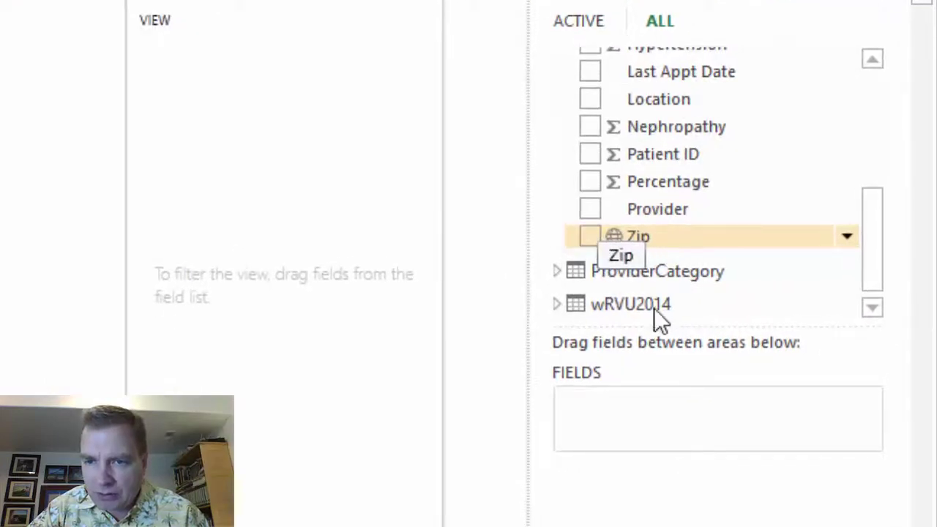
# Step: Build a table of Zip with Patient ID summarized as Count (Distinct), showing 100,000
pyautogui.moveTo(648, 237); pyautogui.dragTo(652, 399)
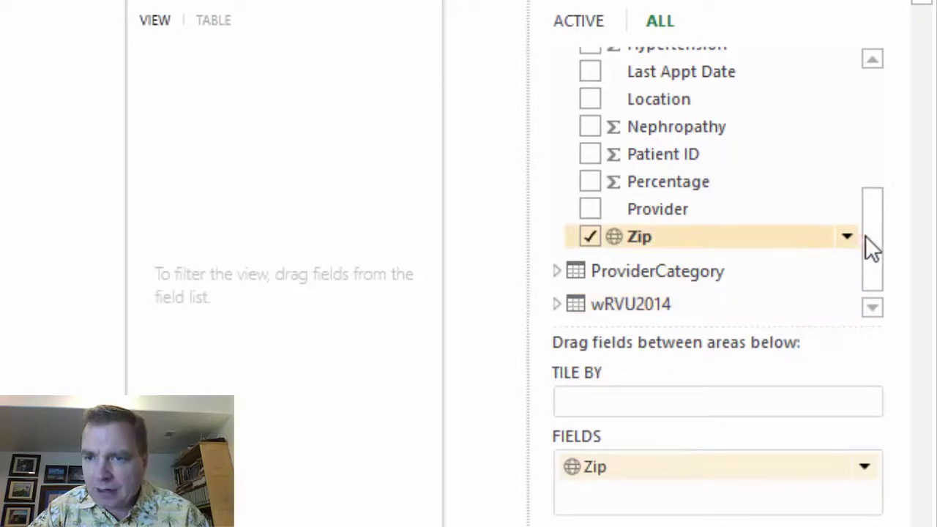
pyautogui.moveTo(874, 232); pyautogui.dragTo(872, 186)
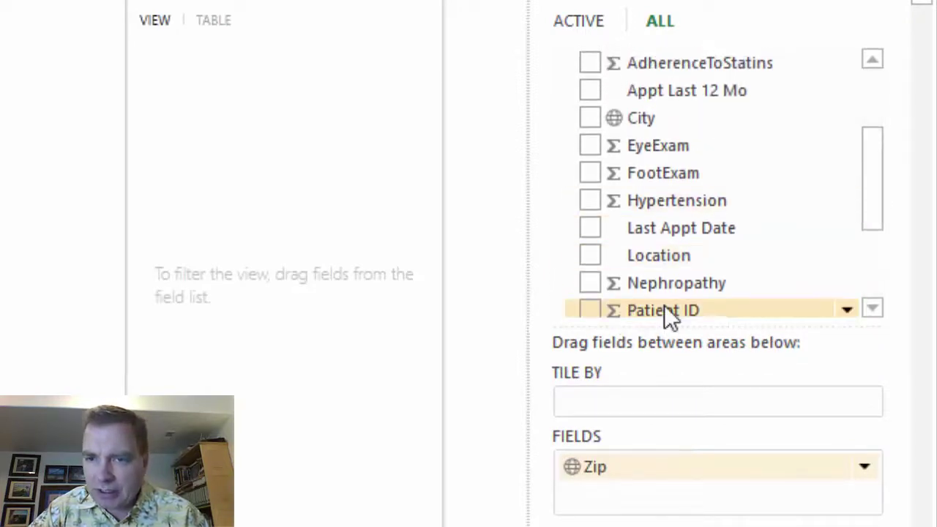
pyautogui.moveTo(664, 310); pyautogui.dragTo(757, 503)
pyautogui.click(860, 477)
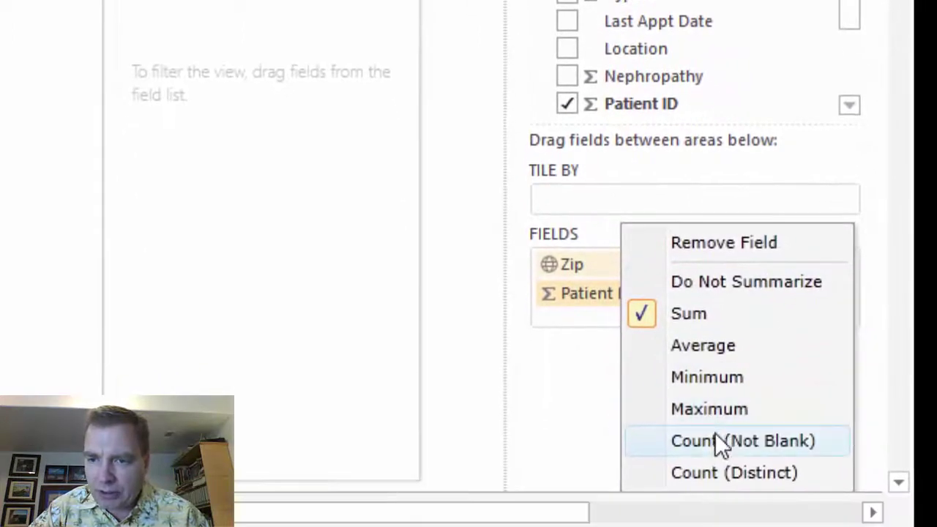
pyautogui.click(708, 471)
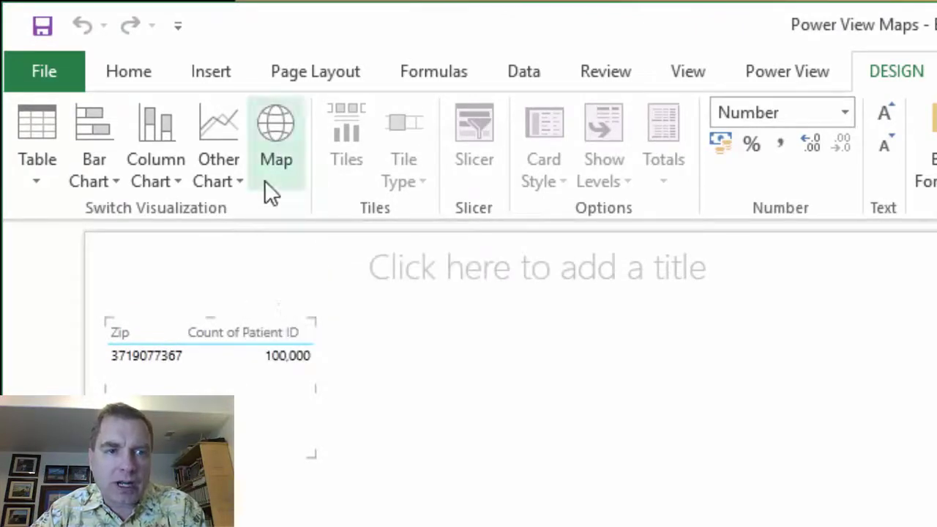
# Step: Convert the Zip table into a map and stretch it into a large world map
pyautogui.click(275, 161)
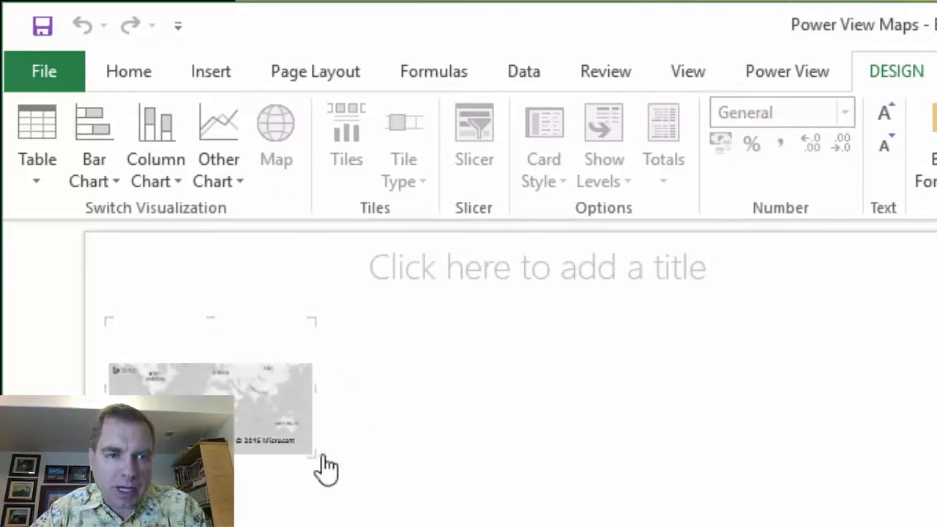
pyautogui.moveTo(304, 440); pyautogui.dragTo(899, 526)
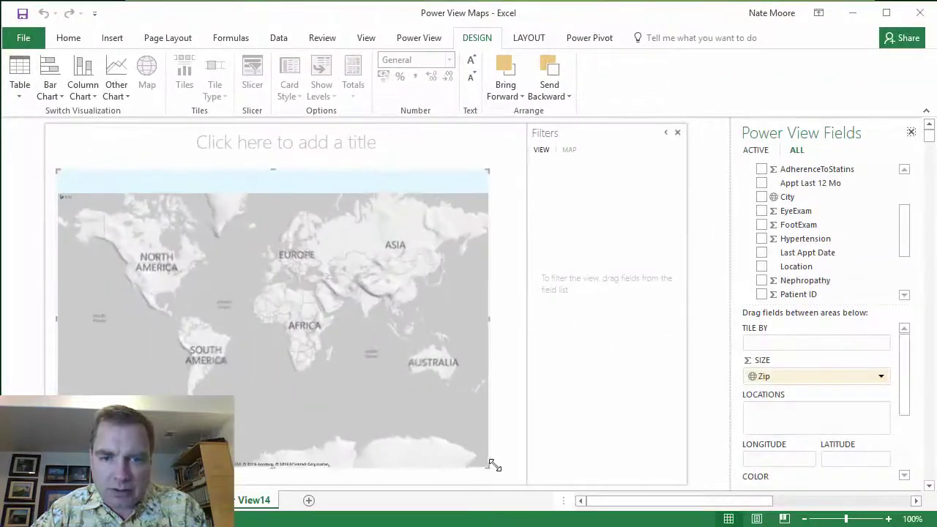
pyautogui.moveTo(495, 465); pyautogui.dragTo(515, 461)
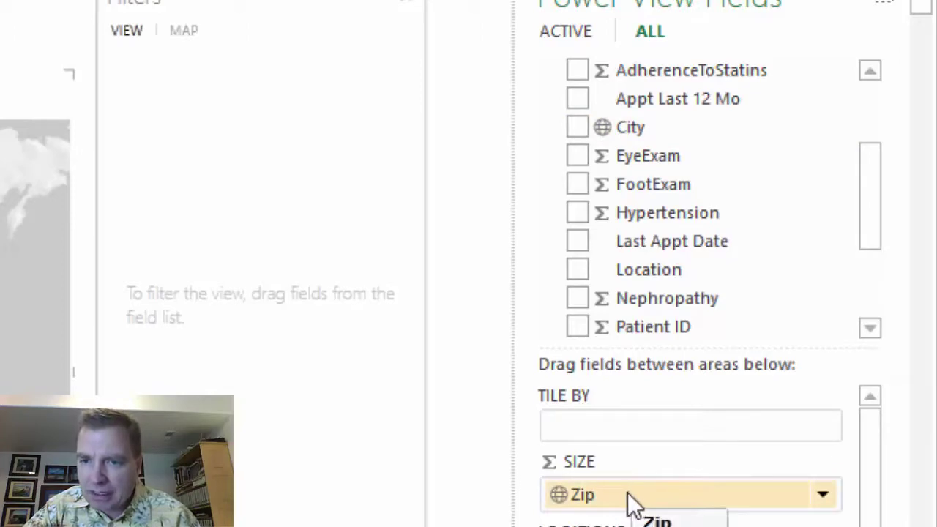
# Step: Move Zip from Size to Locations and enable content so zip codes plot around Nashville
pyautogui.moveTo(620, 412); pyautogui.dragTo(615, 495)
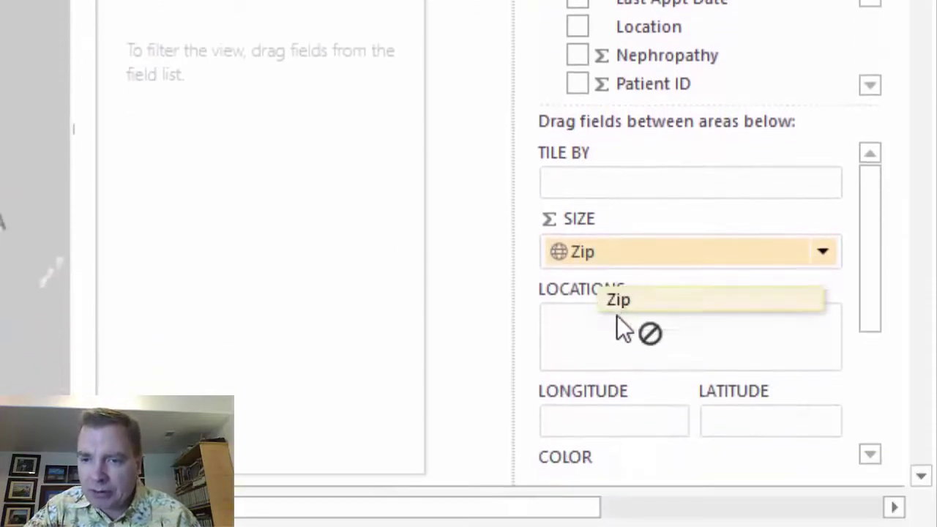
pyautogui.moveTo(615, 333); pyautogui.dragTo(616, 337)
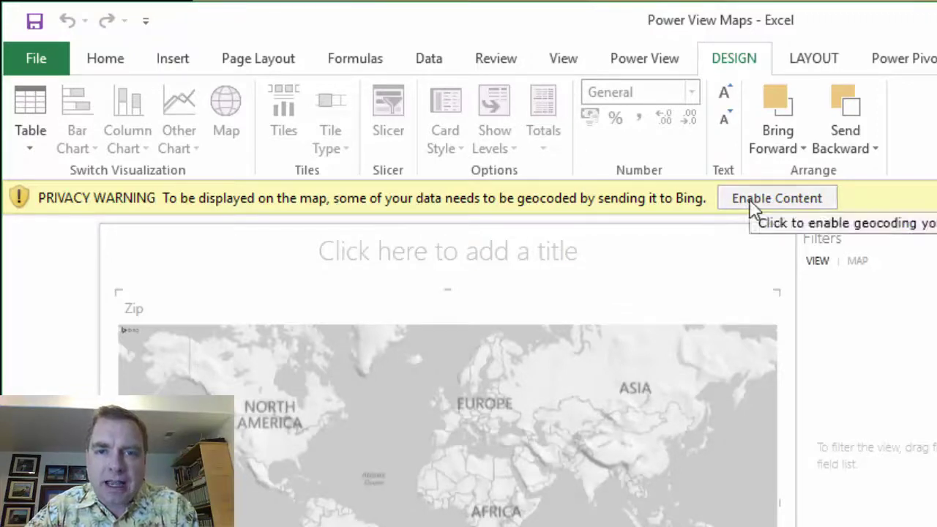
pyautogui.click(803, 204)
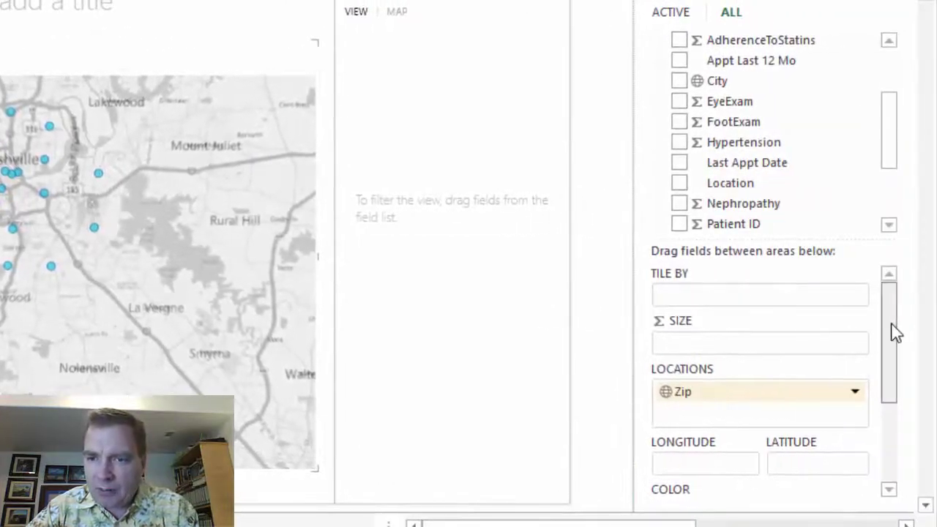
# Step: Put Patient ID in Size as Count (Distinct), titling the map 'Count of Patient ID by Zip'
pyautogui.moveTo(891, 328)
pyautogui.mouseDown()
pyautogui.moveTo(879, 432)
pyautogui.moveTo(882, 326)
pyautogui.mouseUp()
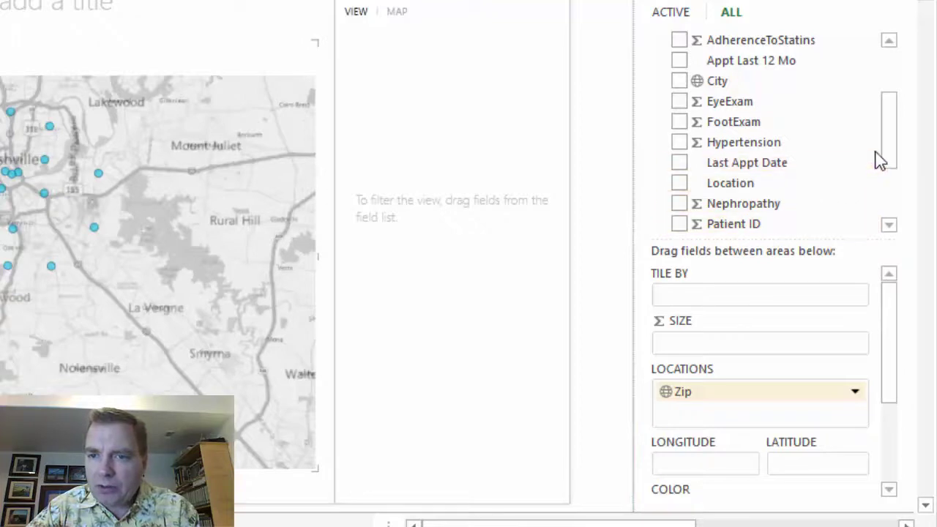
pyautogui.moveTo(736, 226); pyautogui.dragTo(728, 308)
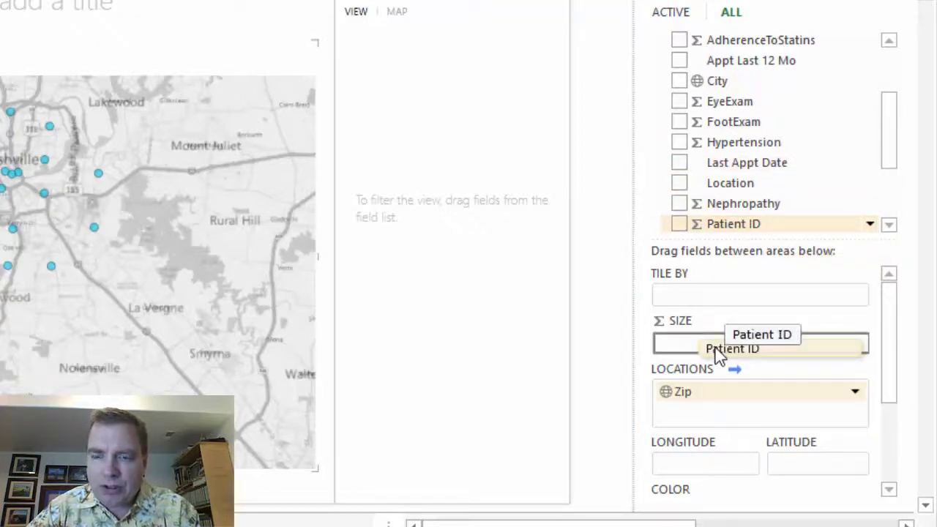
pyautogui.moveTo(718, 356); pyautogui.dragTo(701, 349)
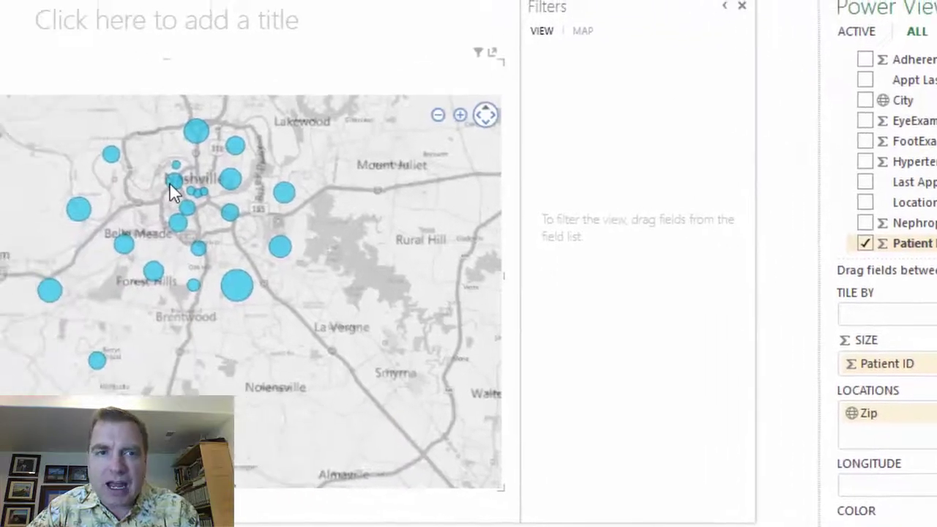
pyautogui.moveTo(171, 189)
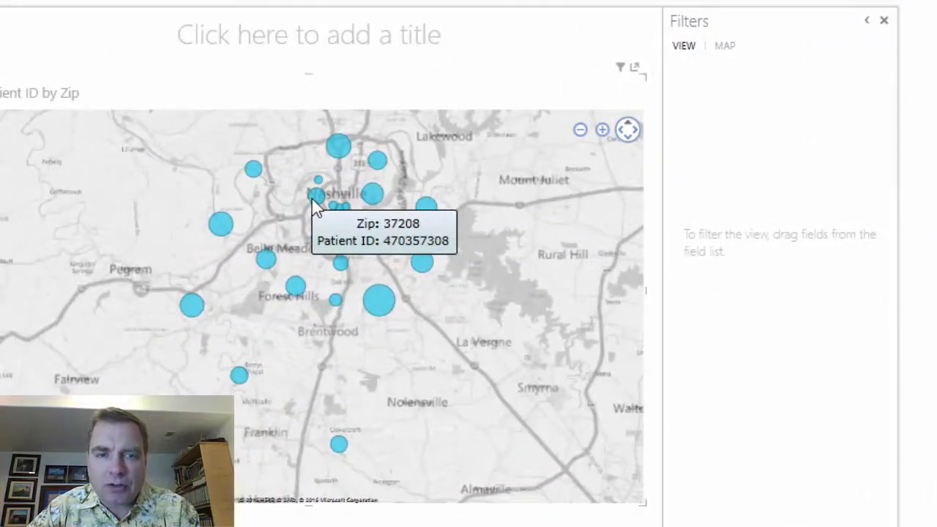
pyautogui.moveTo(333, 142)
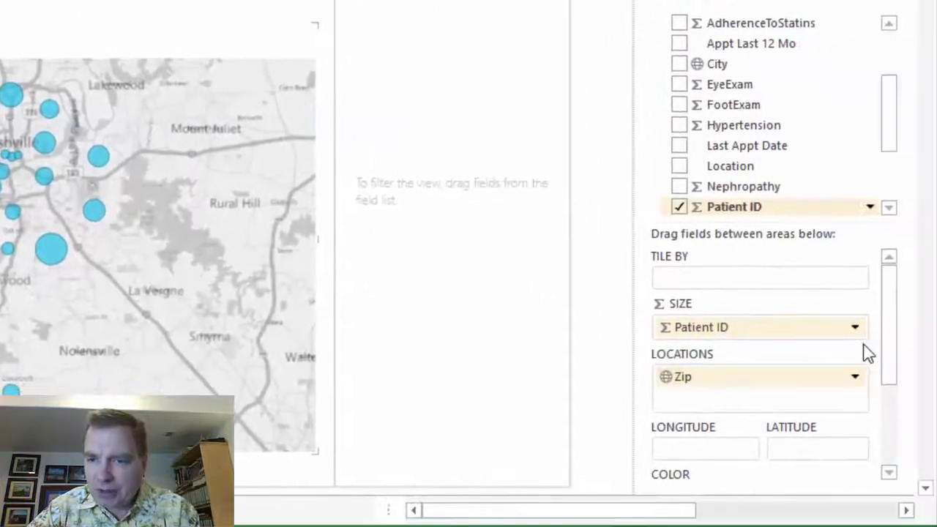
pyautogui.click(856, 329)
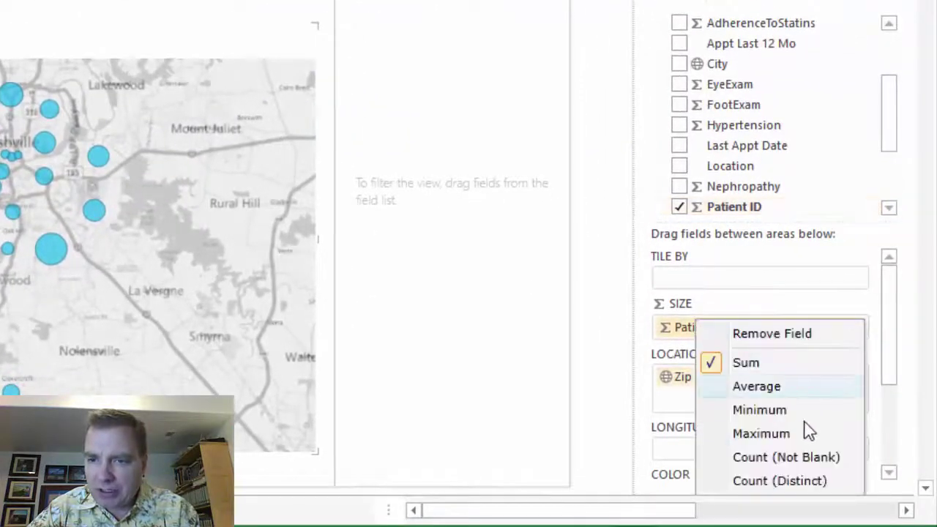
pyautogui.click(801, 484)
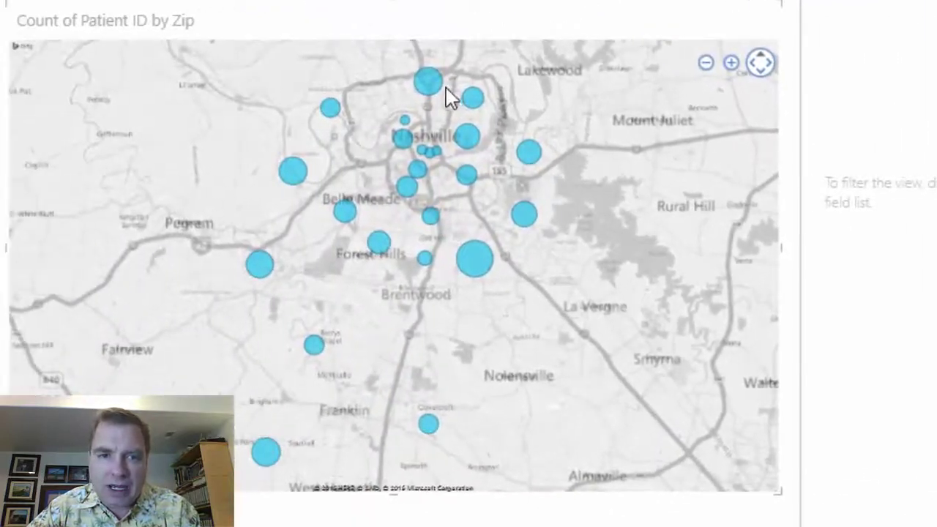
pyautogui.moveTo(425, 83)
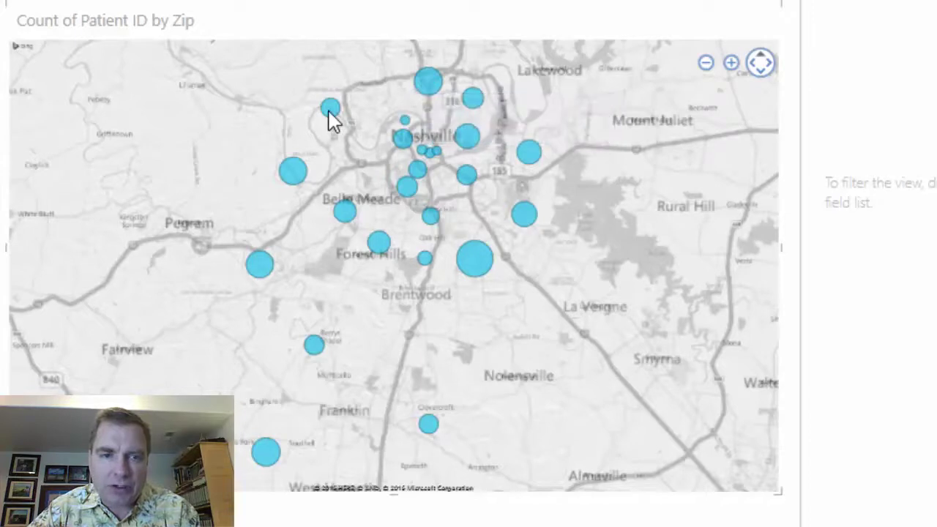
pyautogui.moveTo(330, 114)
pyautogui.moveTo(483, 264)
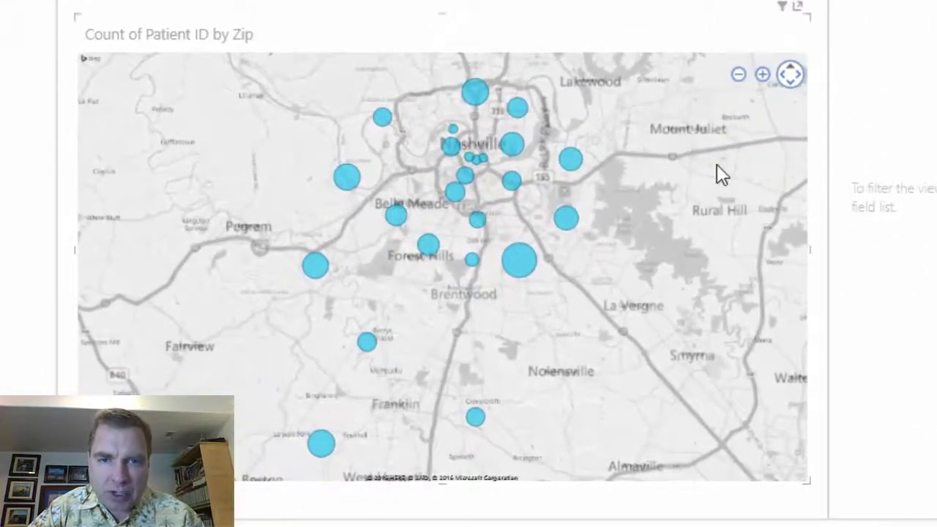
pyautogui.click(763, 76)
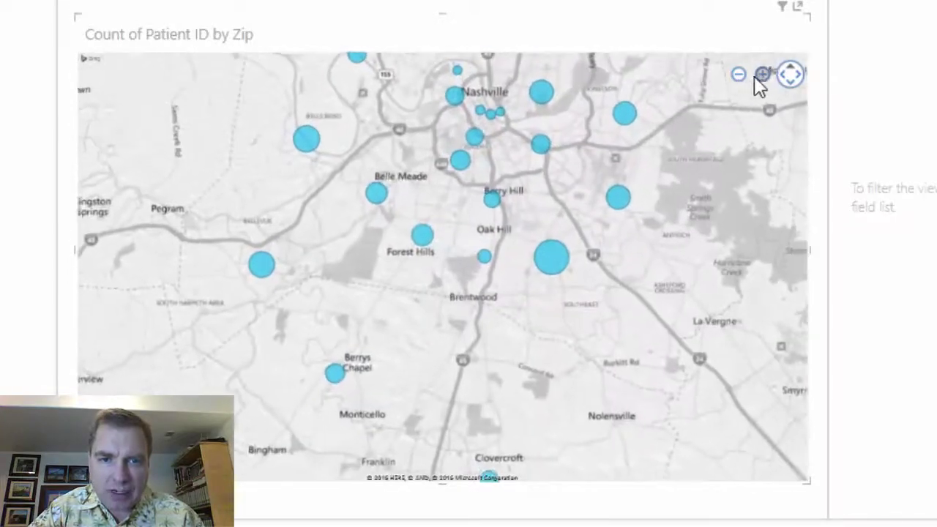
pyautogui.click(741, 77)
pyautogui.scroll(3, 664, 227)
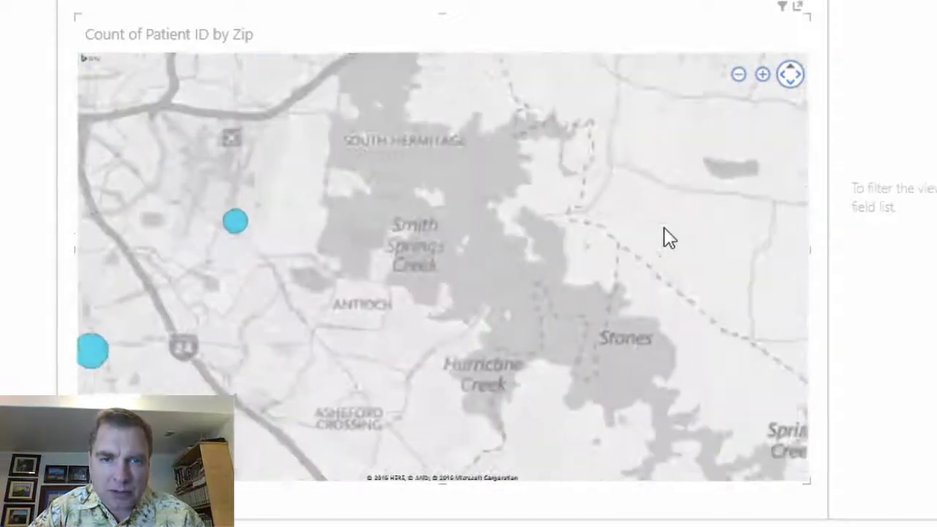
pyautogui.scroll(-5, 664, 228)
pyautogui.scroll(3, 663, 246)
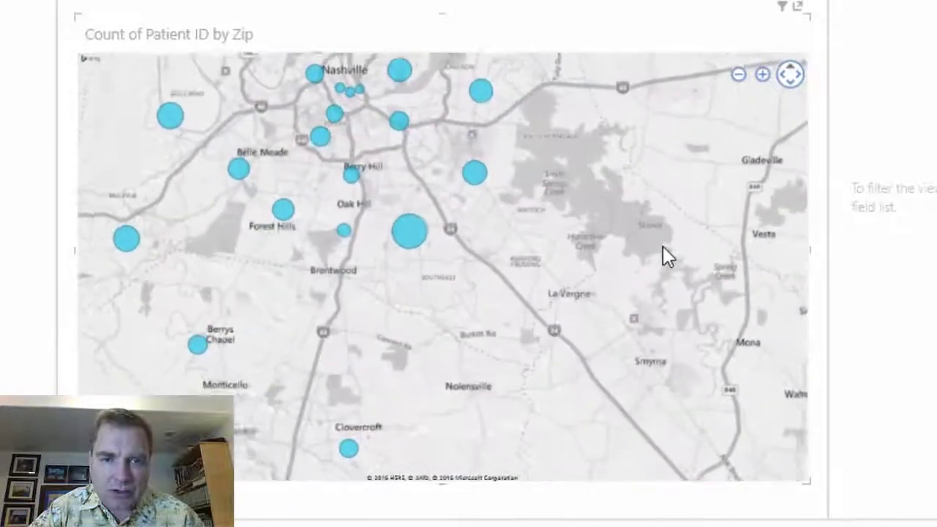
pyautogui.scroll(-1, 663, 246)
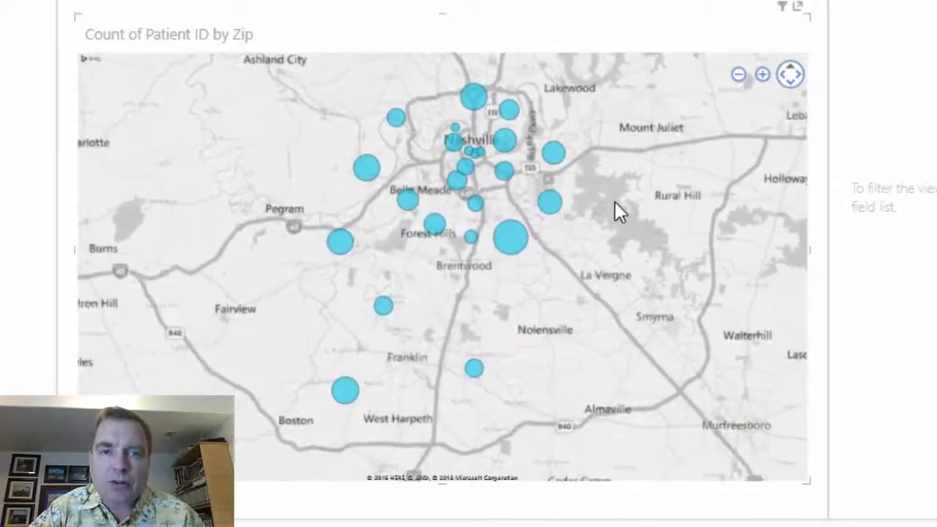
pyautogui.scroll(-1, 674, 253)
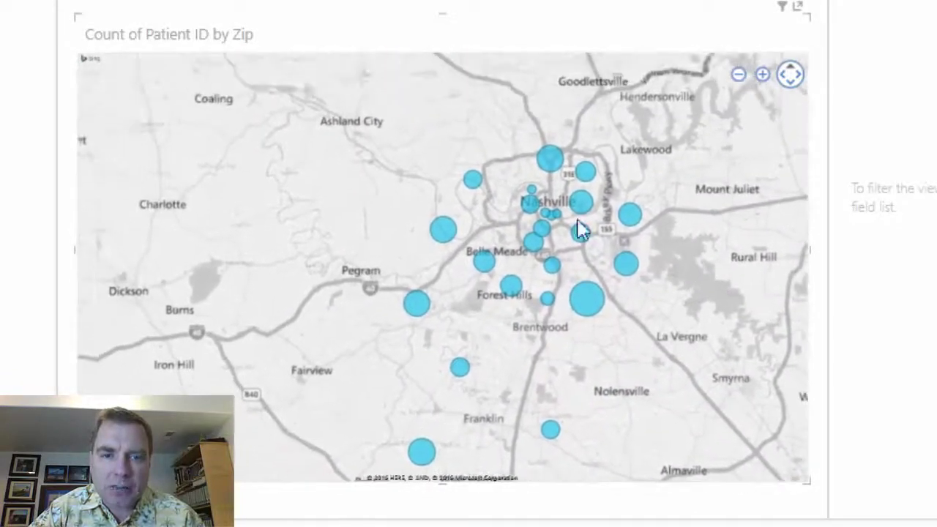
pyautogui.moveTo(425, 209); pyautogui.dragTo(626, 338)
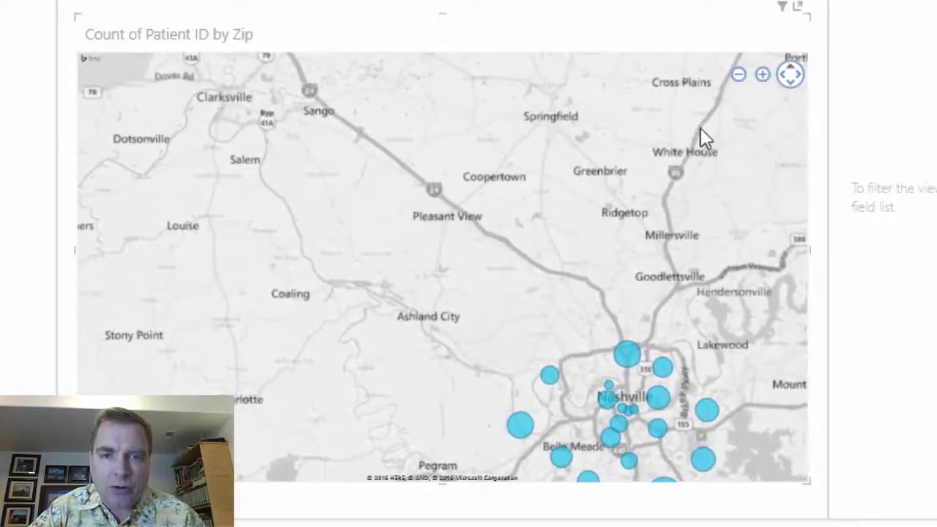
pyautogui.click(791, 77)
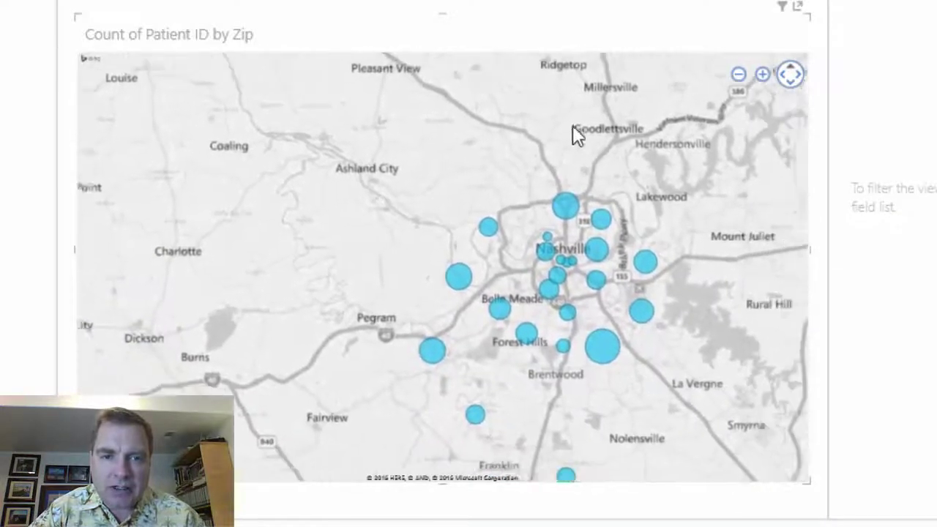
pyautogui.scroll(3, 576, 203)
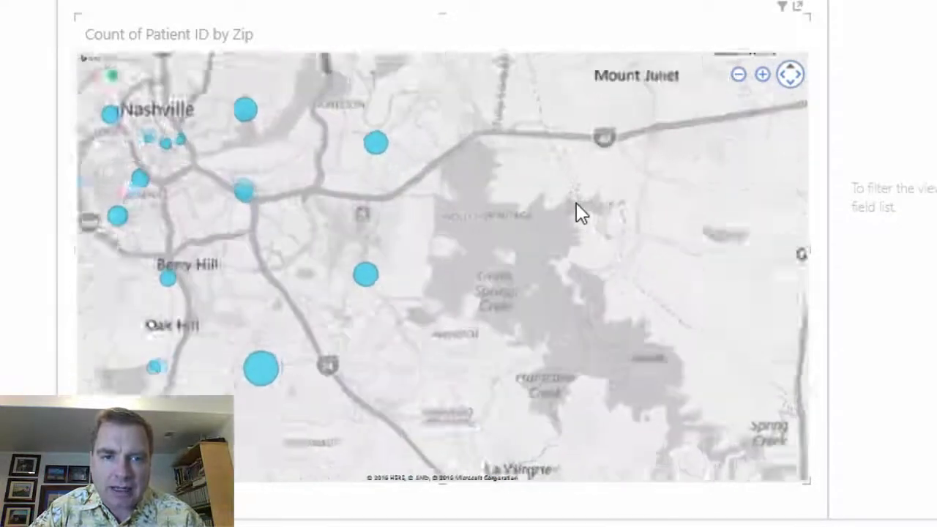
pyautogui.scroll(-2, 576, 203)
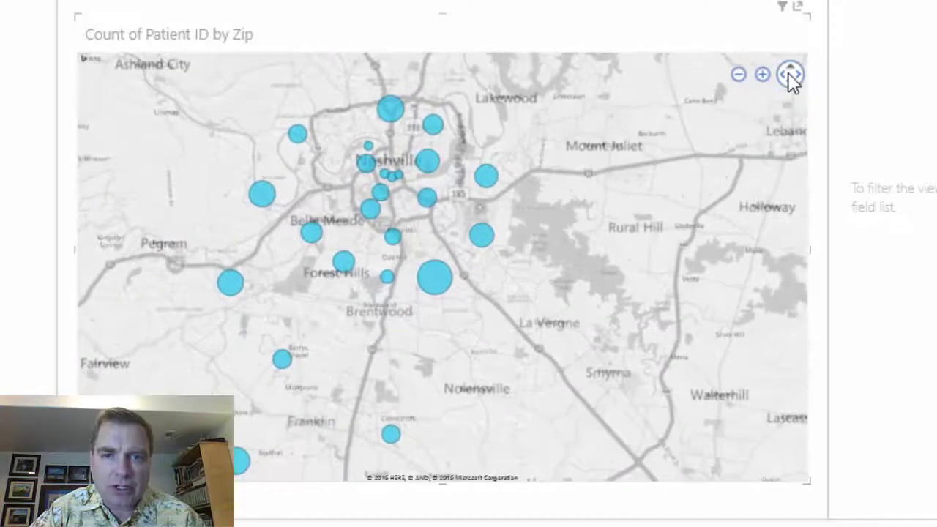
pyautogui.moveTo(520, 205); pyautogui.dragTo(635, 264)
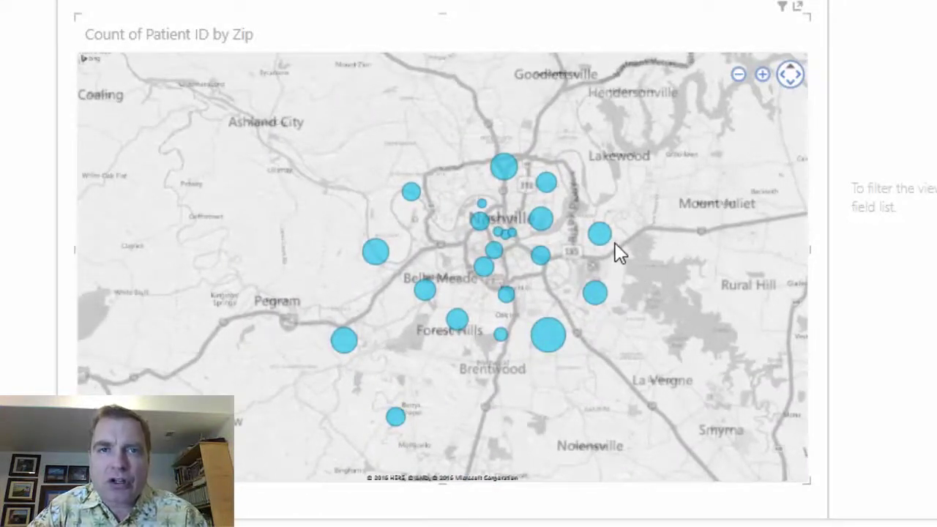
pyautogui.moveTo(612, 249)
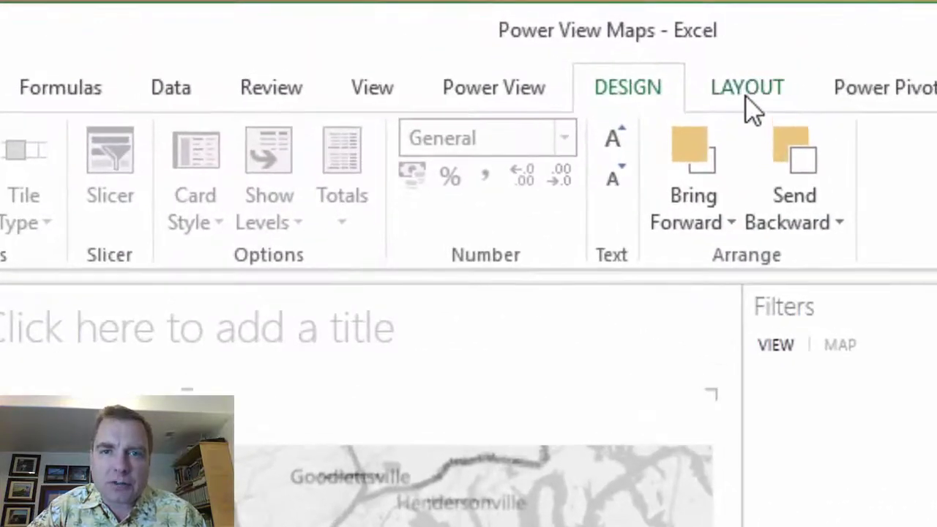
# Step: Preview the colour road, grayscale road and dark reversed-grayscale map backgrounds
pyautogui.click(597, 58)
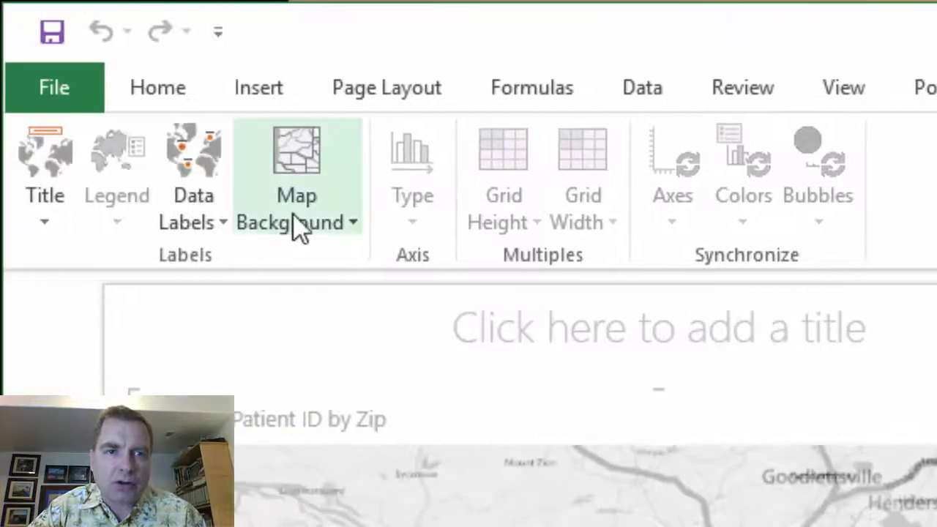
pyautogui.click(313, 220)
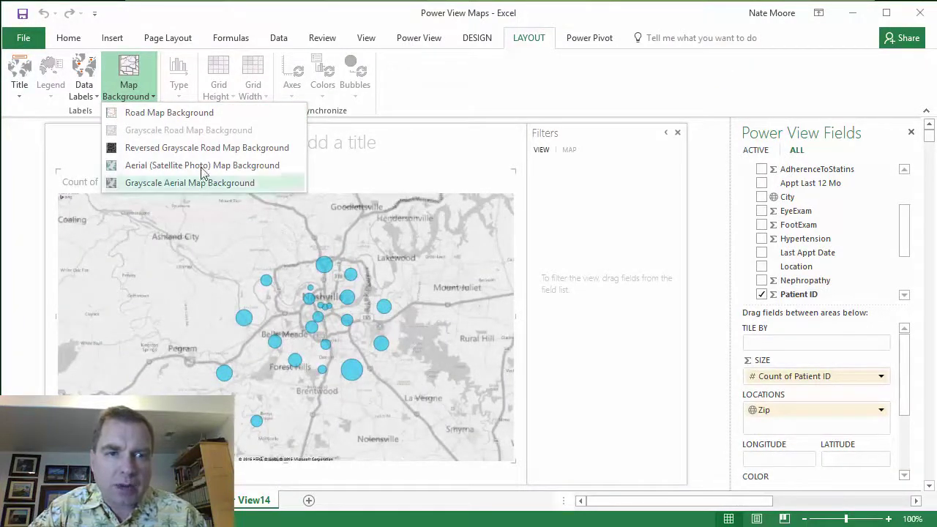
pyautogui.click(198, 118)
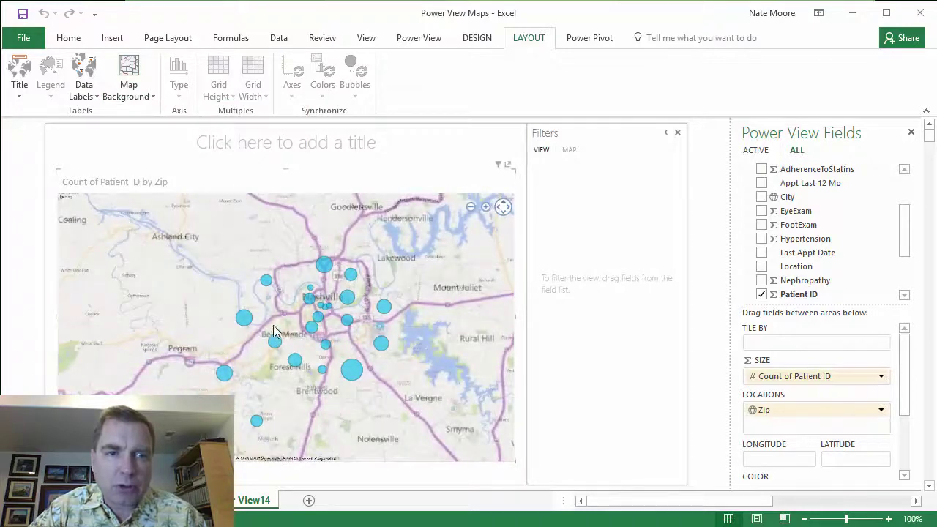
pyautogui.click(155, 100)
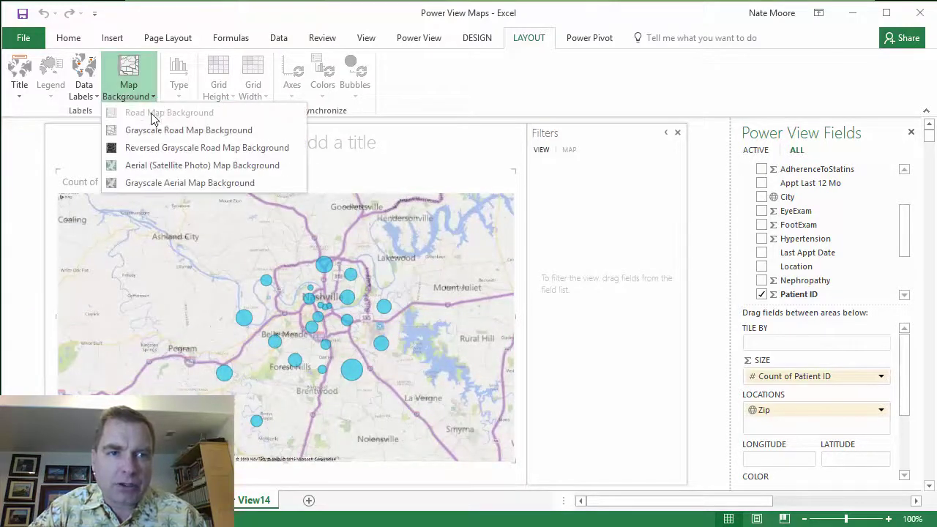
pyautogui.click(147, 130)
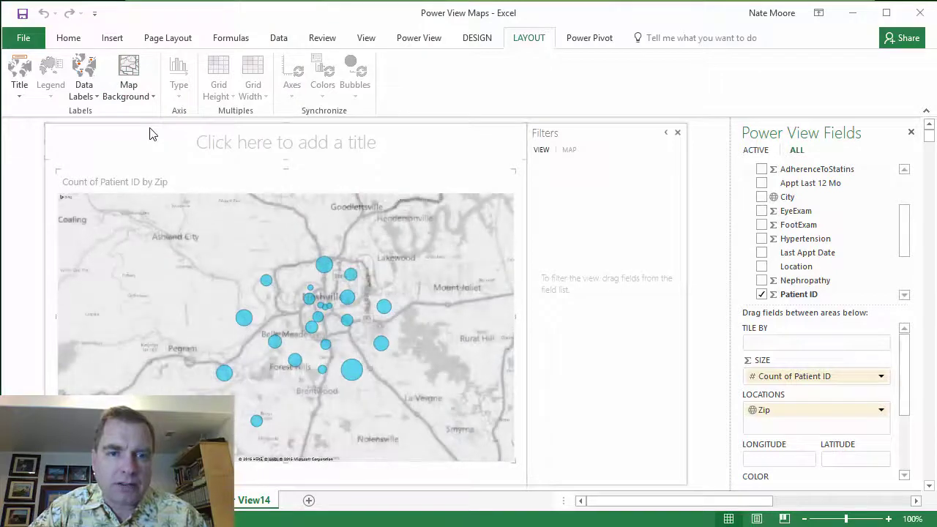
pyautogui.click(131, 92)
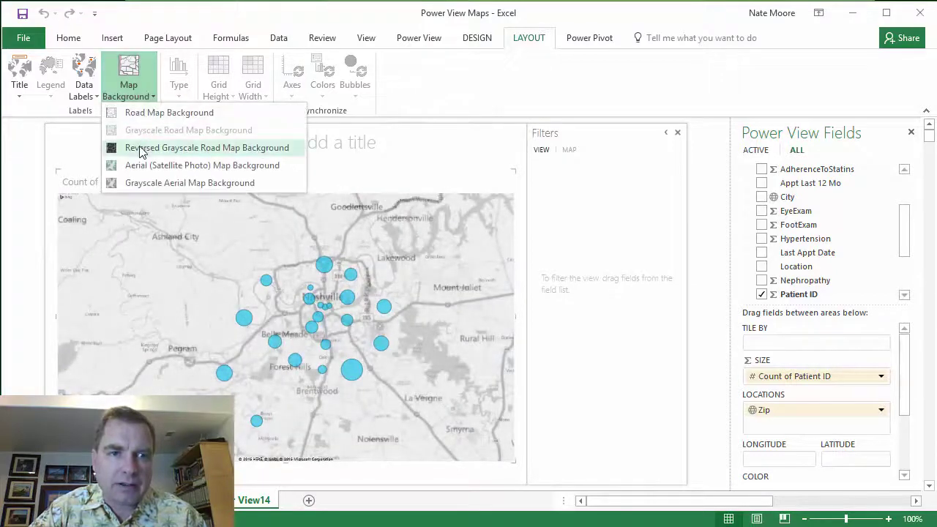
pyautogui.click(142, 150)
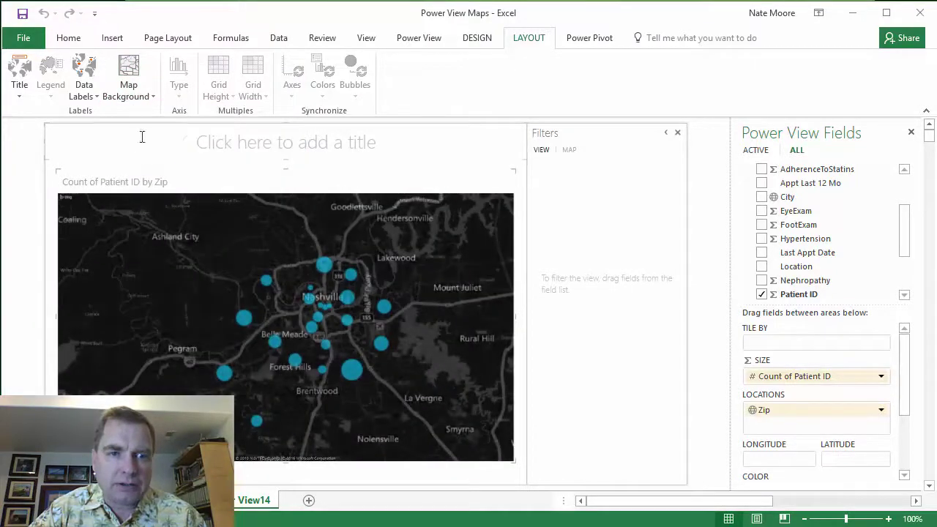
pyautogui.scroll(1, 269, 300)
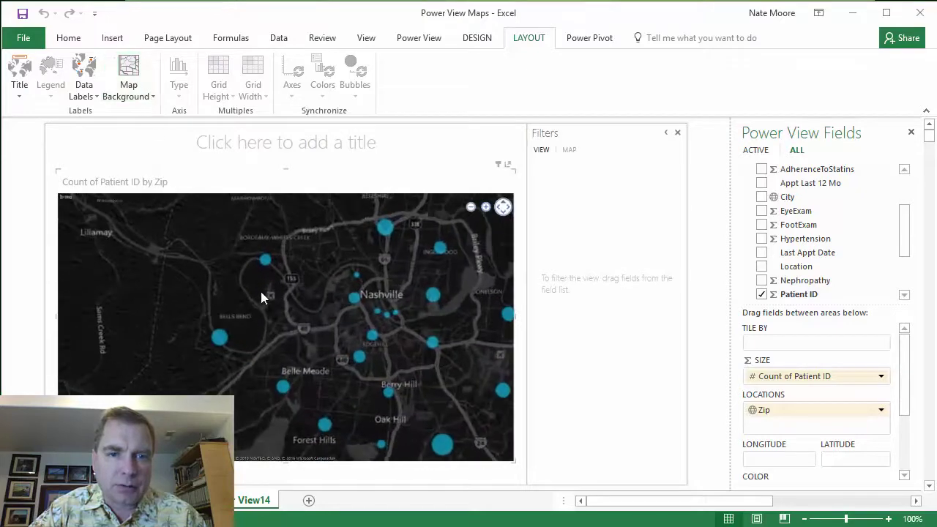
# Step: Try aerial and grayscale aerial backgrounds, then keep the Grayscale Road Map background
pyautogui.click(152, 95)
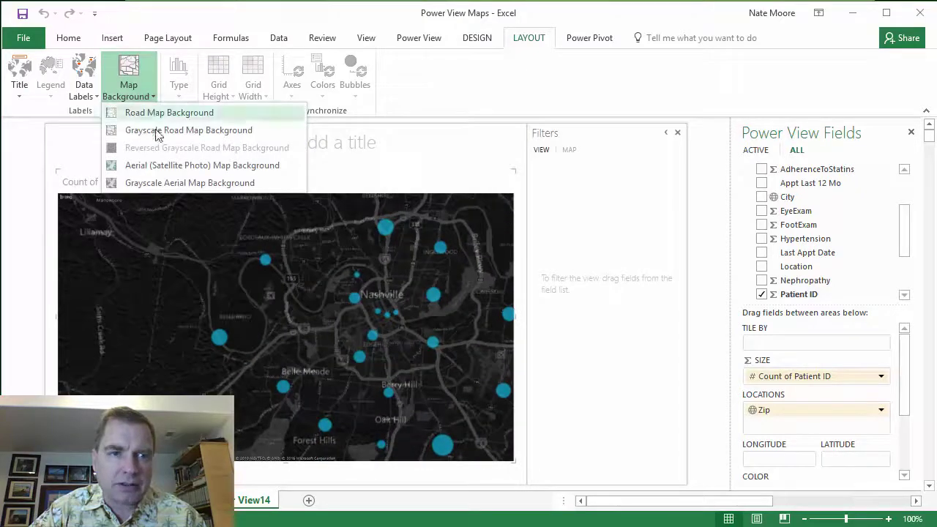
pyautogui.click(156, 167)
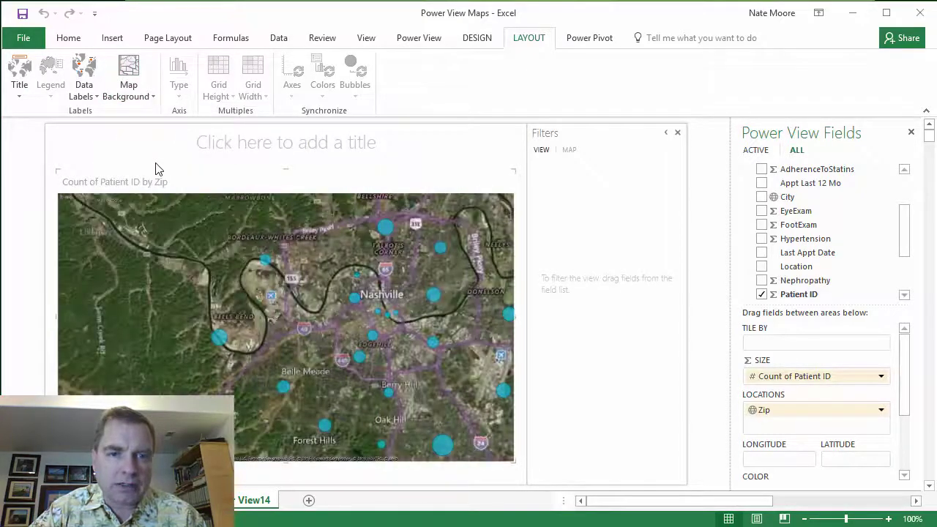
pyautogui.click(150, 99)
pyautogui.click(152, 184)
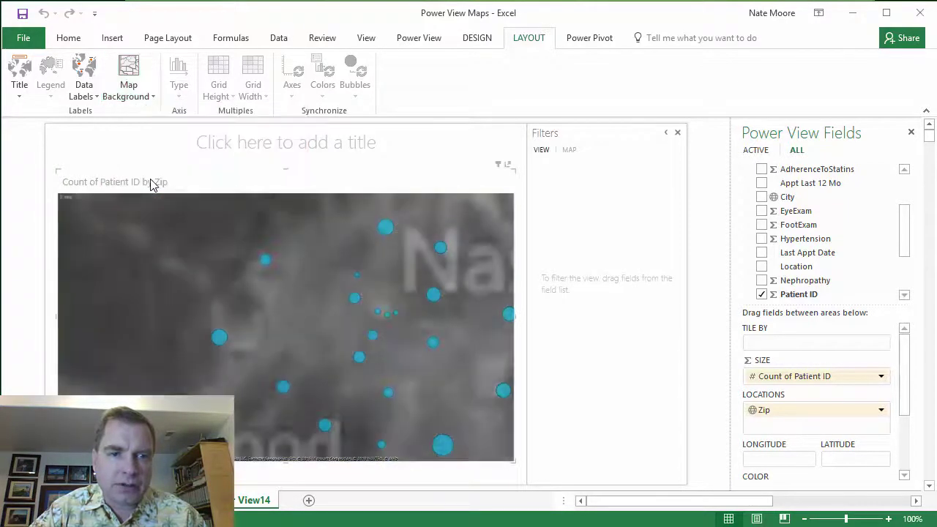
pyautogui.click(153, 96)
pyautogui.click(156, 131)
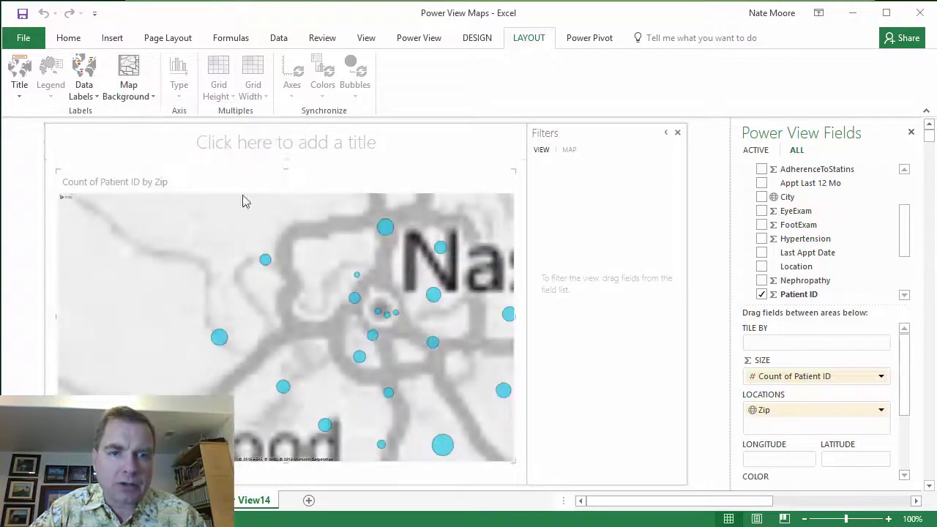